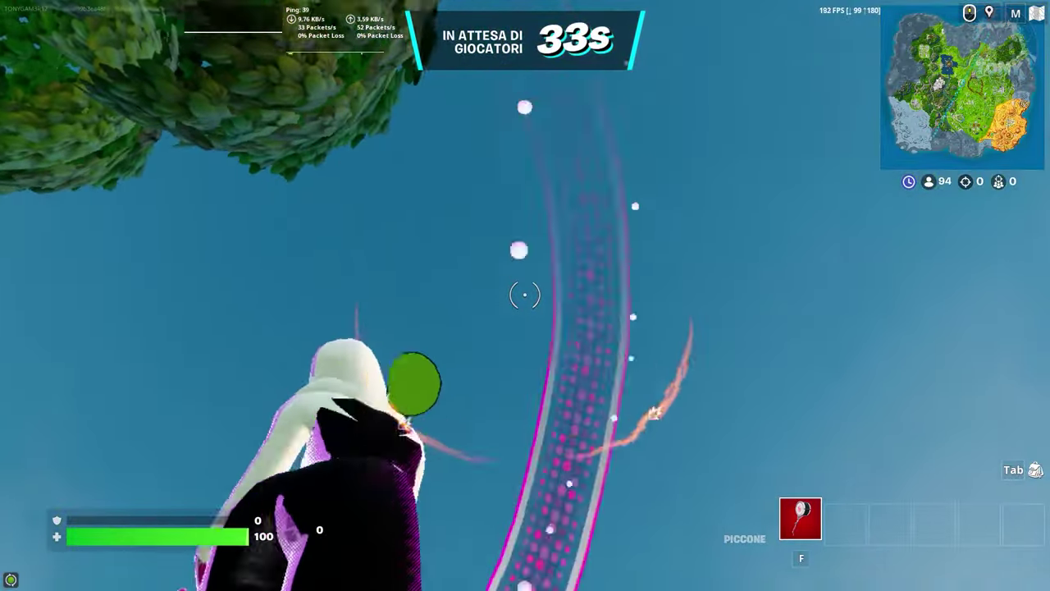
pyautogui.click(526, 296)
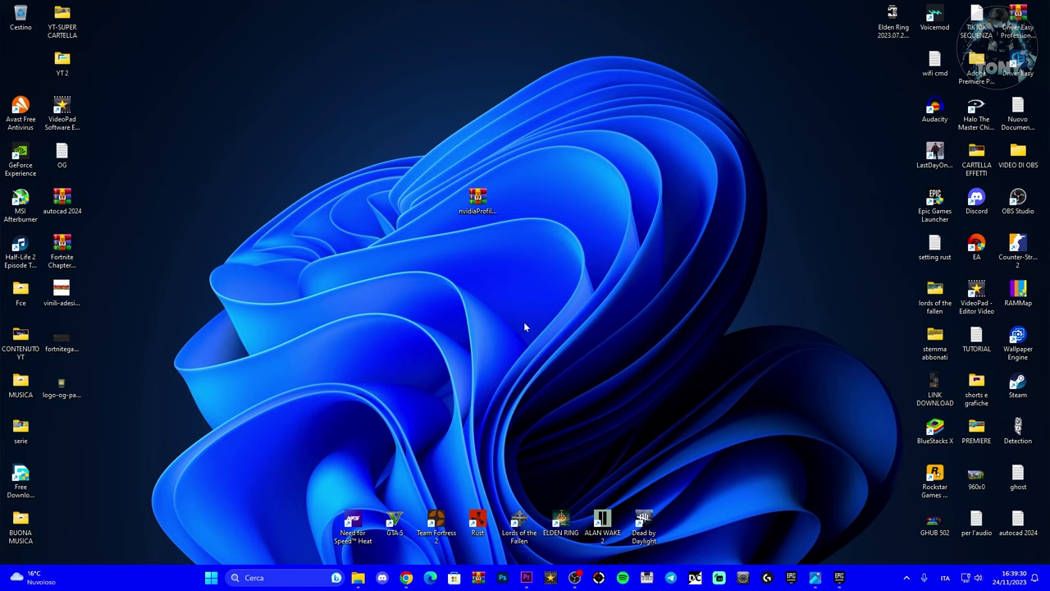
# - Download nvidiaProfileInspector.zip of release 2.4.0.4 from the GitHub releases page to the Desktop and minimize the browser
pyautogui.click(406, 577)
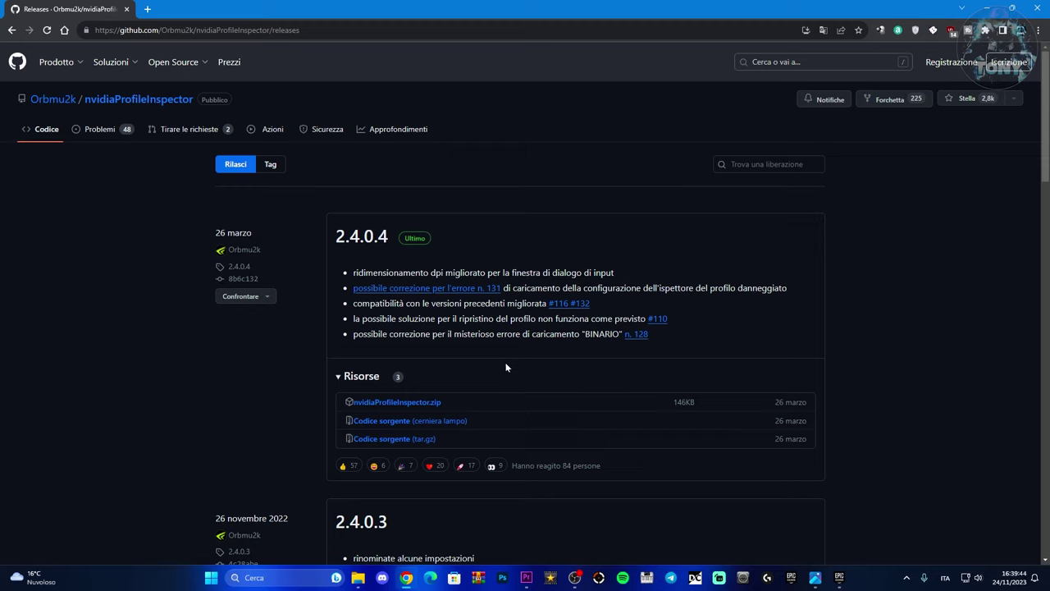
pyautogui.click(359, 405)
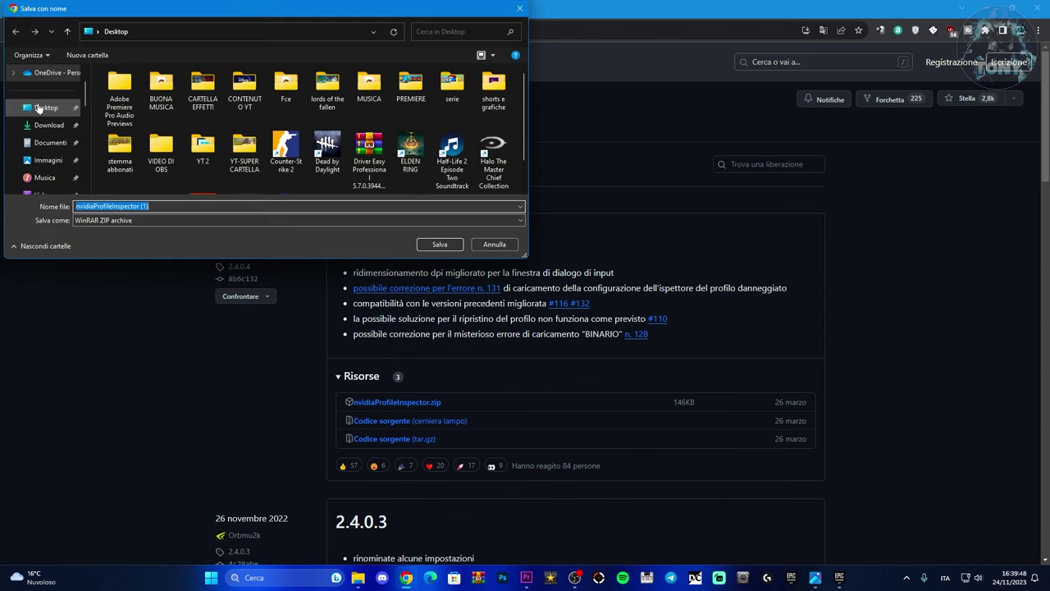
pyautogui.click(38, 108)
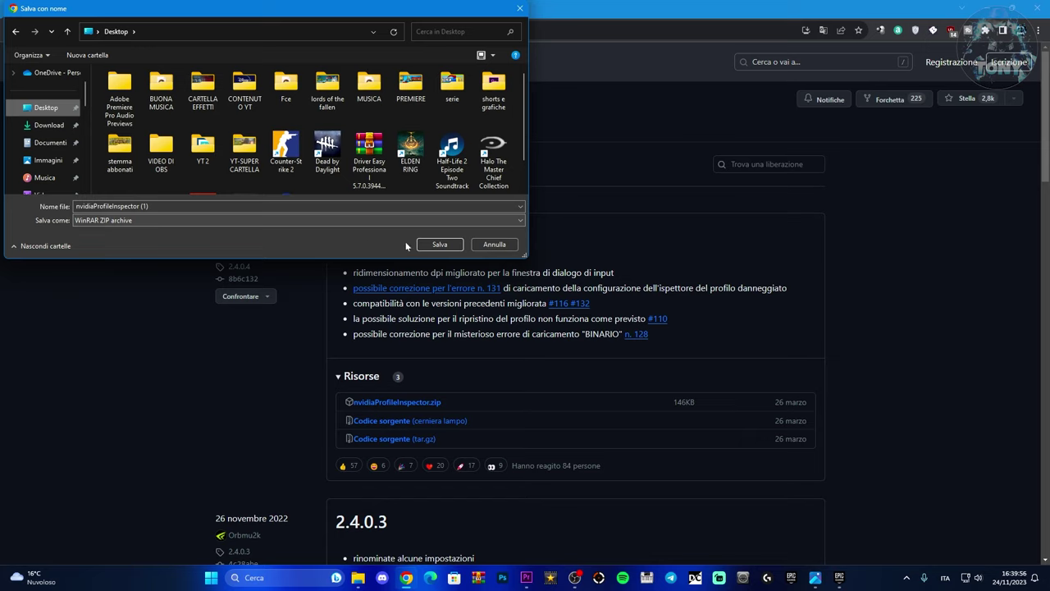
pyautogui.click(440, 243)
pyautogui.click(987, 7)
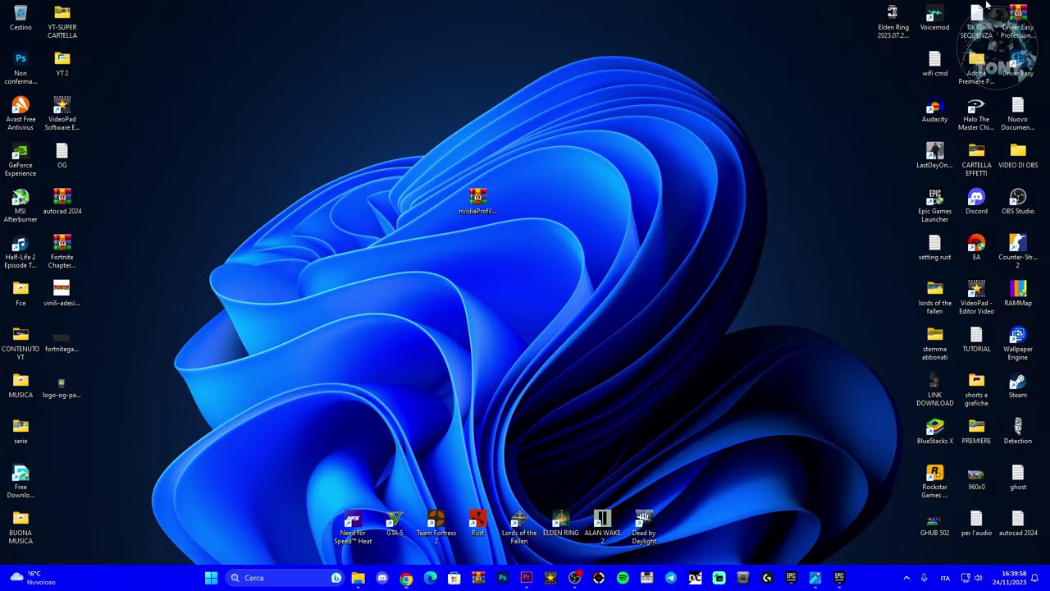
# - Place the downloaded nvidiaProfileInspector archive in the empty central area of the desktop and open it in WinRAR
pyautogui.moveTo(20, 64); pyautogui.dragTo(433, 194)
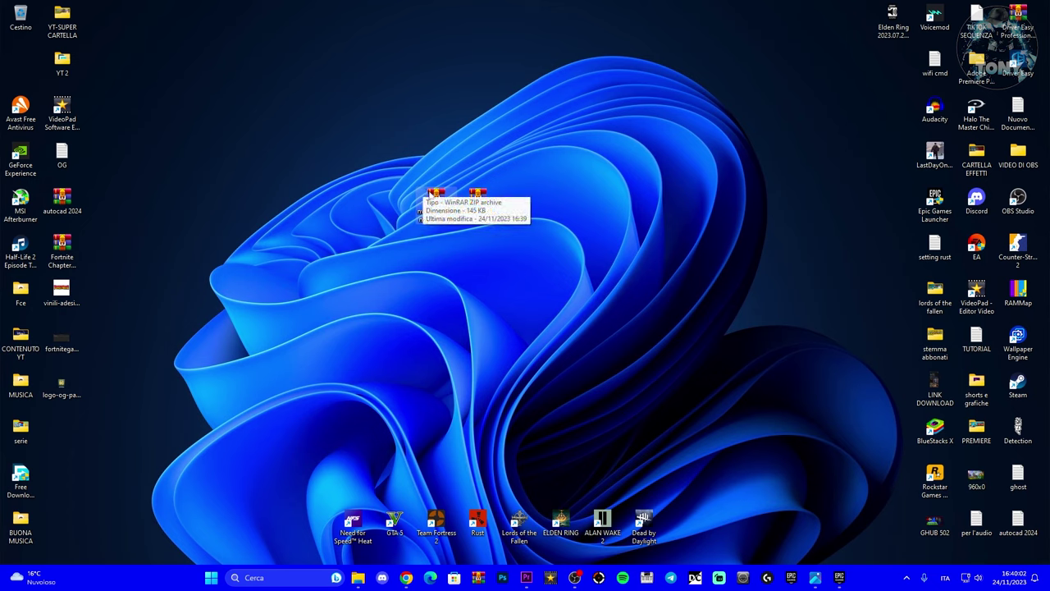
pyautogui.click(435, 201)
pyautogui.moveTo(435, 201); pyautogui.dragTo(366, 246)
pyautogui.doubleClick(361, 254)
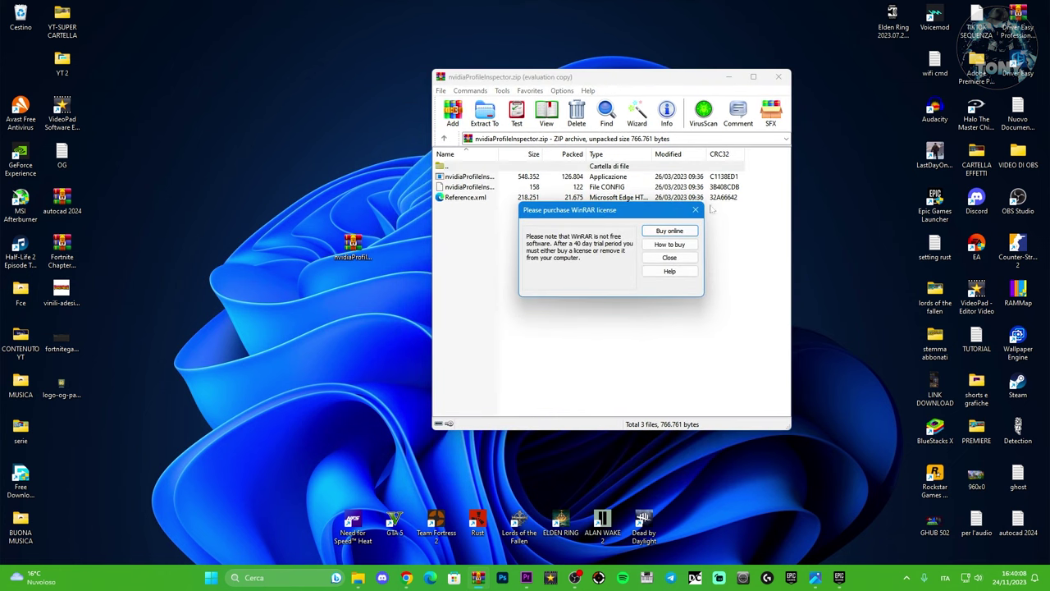
# - Dismiss the licence reminder, extract the nvidiaProfileInspector application to the middle of the desktop and close the archive
pyautogui.click(695, 210)
pyautogui.click(476, 177)
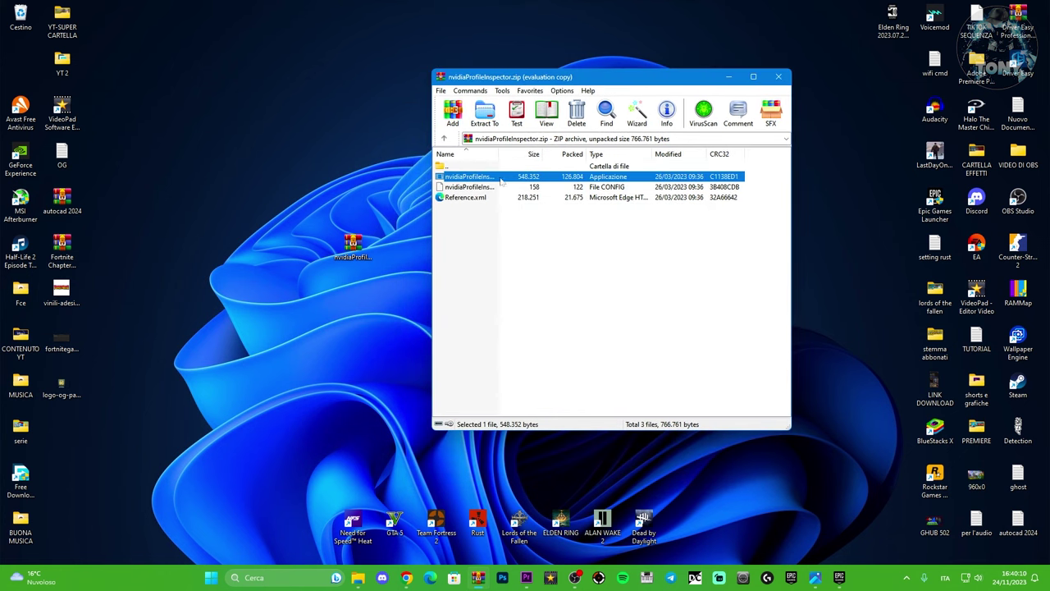
pyautogui.moveTo(324, 174); pyautogui.dragTo(324, 176)
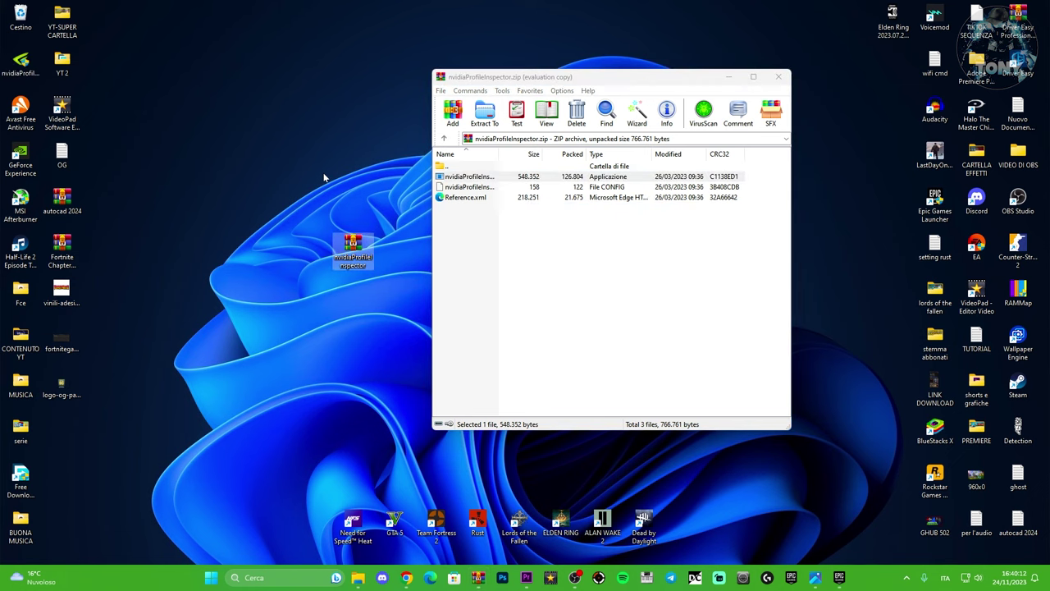
pyautogui.moveTo(20, 64); pyautogui.dragTo(487, 199)
pyautogui.click(778, 76)
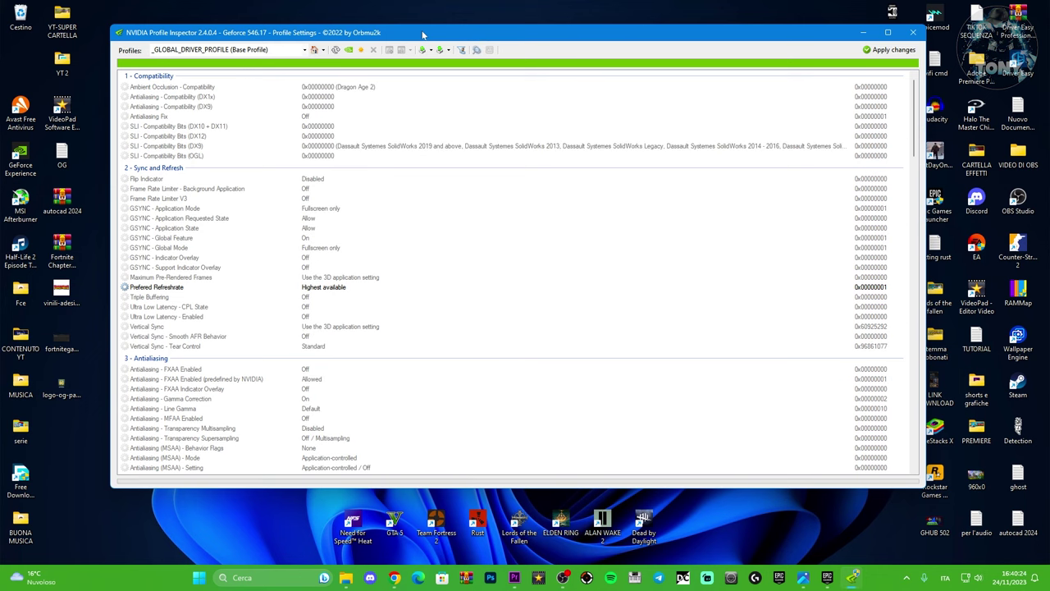
pyautogui.moveTo(423, 34); pyautogui.dragTo(444, 32)
pyautogui.click(326, 48)
pyautogui.scroll(-10, 281, 192)
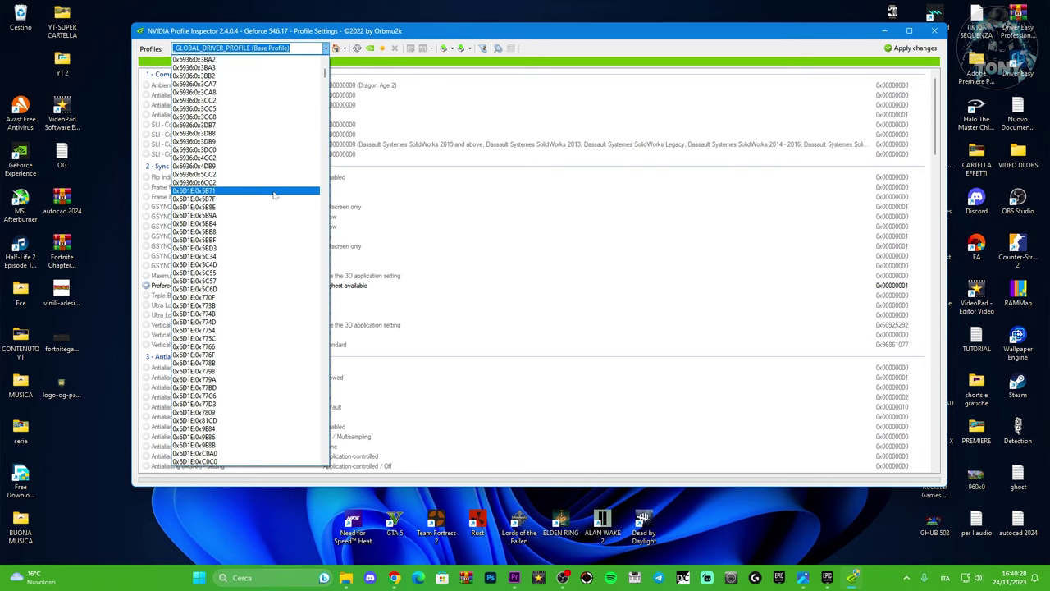
pyautogui.scroll(-20, 287, 244)
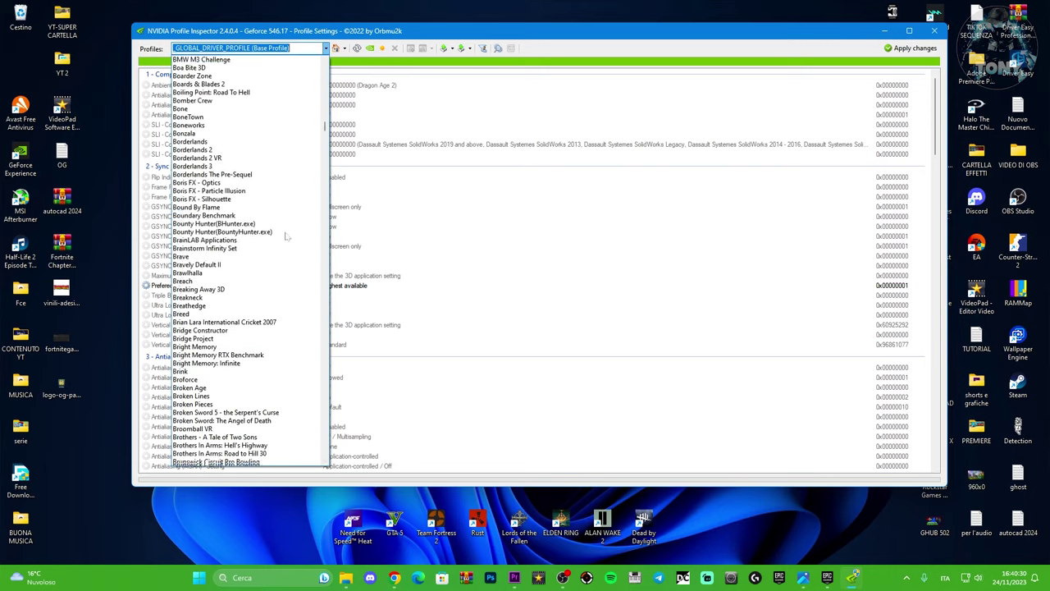
pyautogui.scroll(-20, 287, 237)
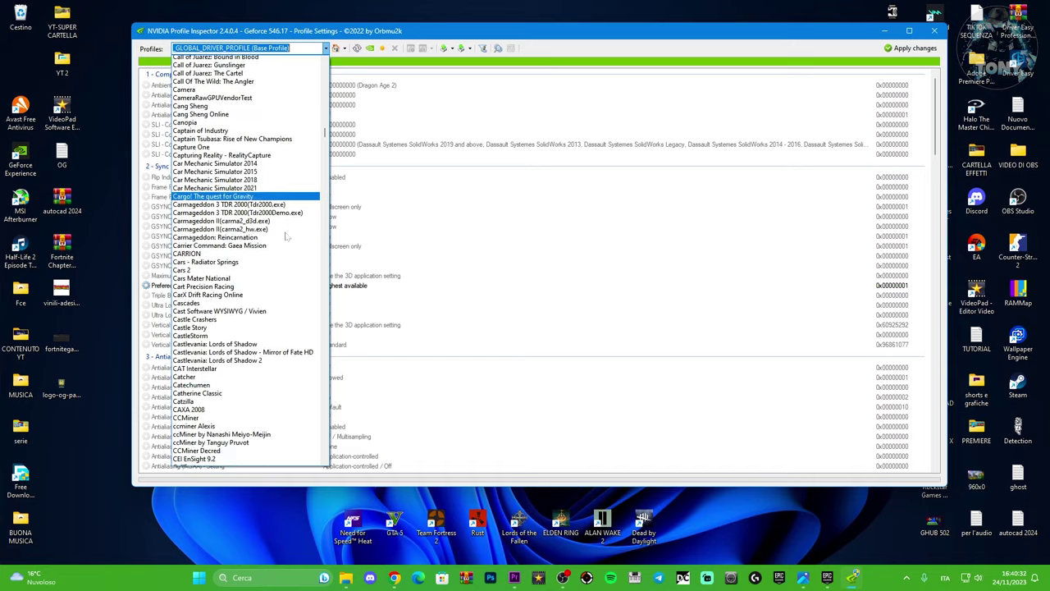
pyautogui.scroll(-18, 286, 237)
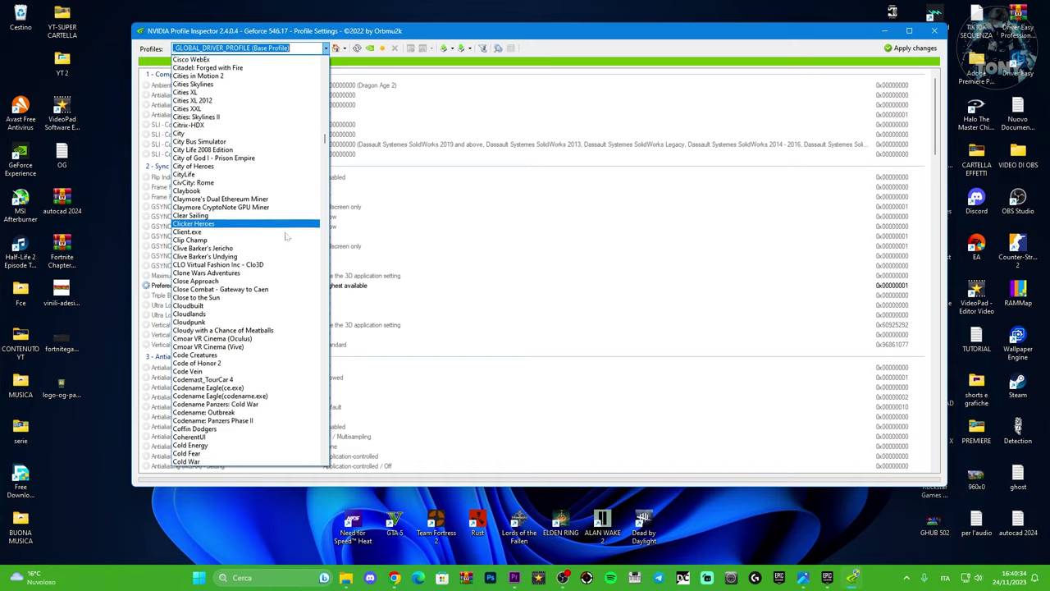
pyautogui.scroll(-20, 286, 237)
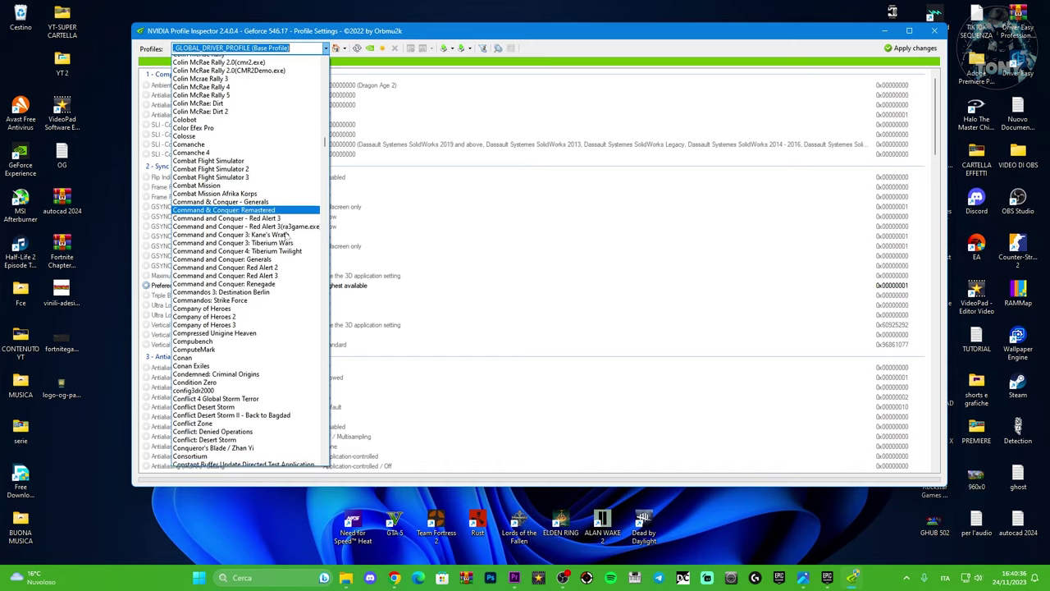
# - Search the profiles for "FORT" and load the Fortnite profile
pyautogui.click(511, 38)
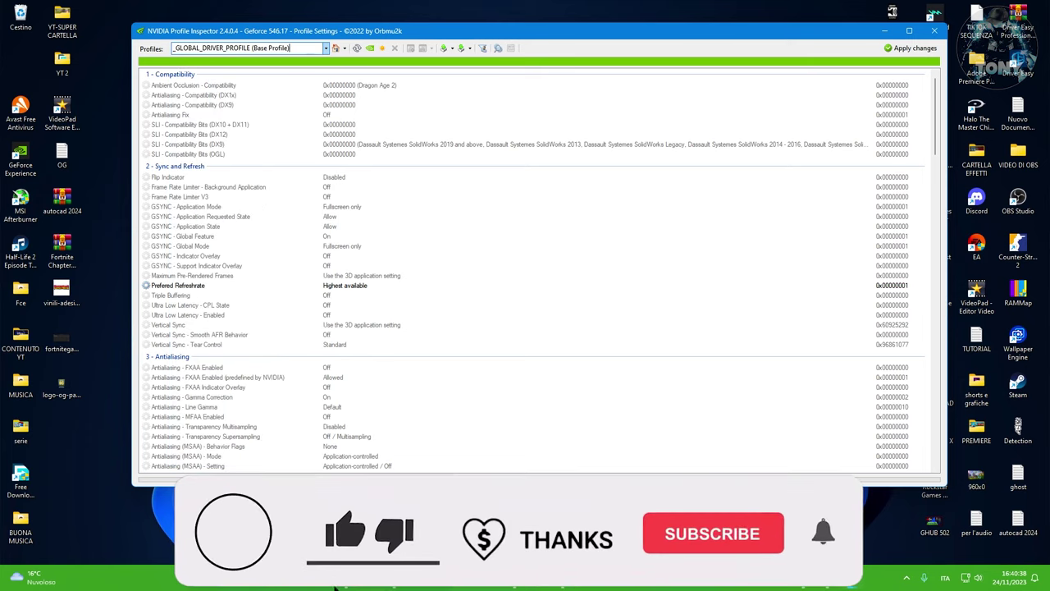
pyautogui.write('FORT')
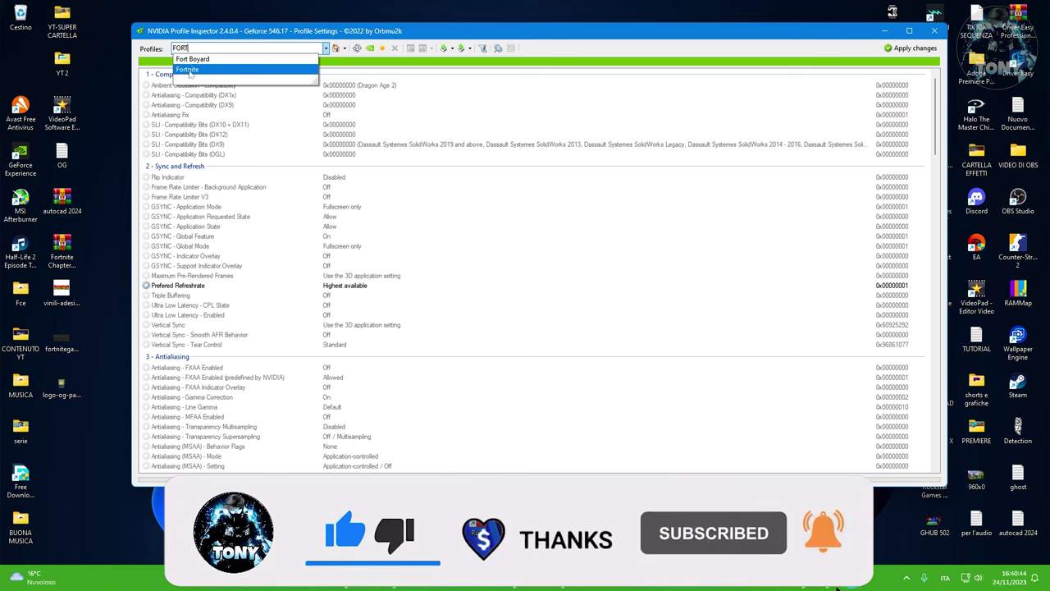
pyautogui.click(192, 71)
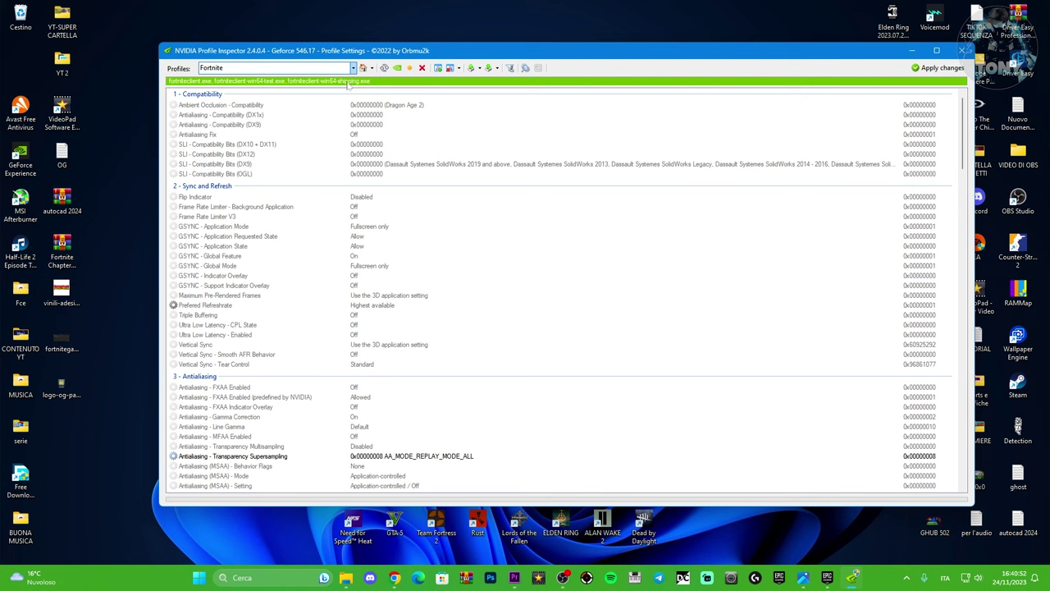
# - Switch to the Epic Games Launcher and open Fortnite's installation folder from its management options in the library
pyautogui.click(826, 578)
pyautogui.click(233, 158)
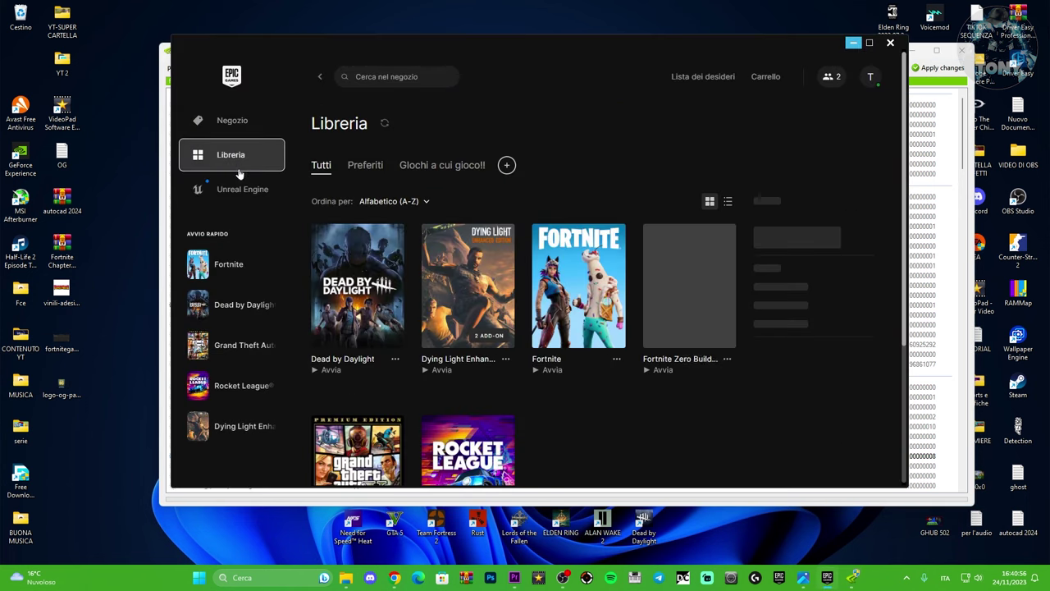
pyautogui.click(617, 359)
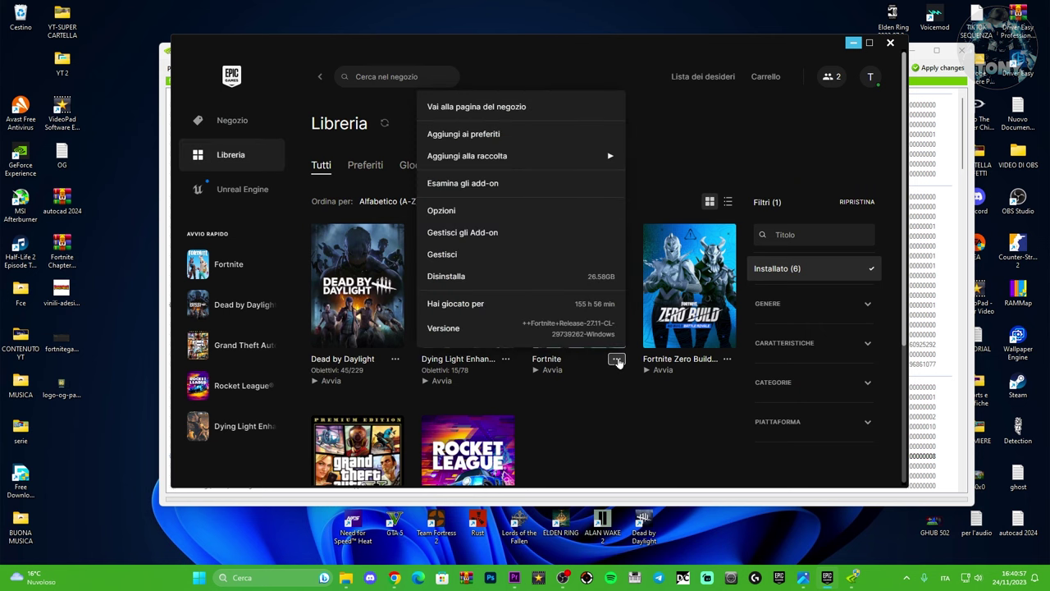
pyautogui.click(451, 256)
pyautogui.click(613, 308)
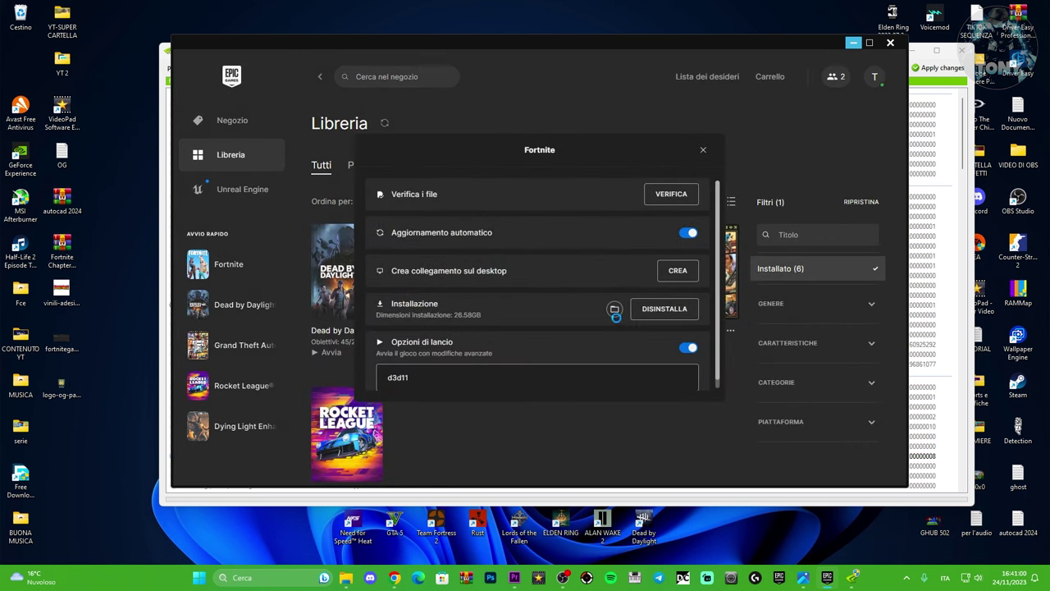
# - Go through the FortniteGame and Binaries folders into the Win64 folder
pyautogui.doubleClick(406, 216)
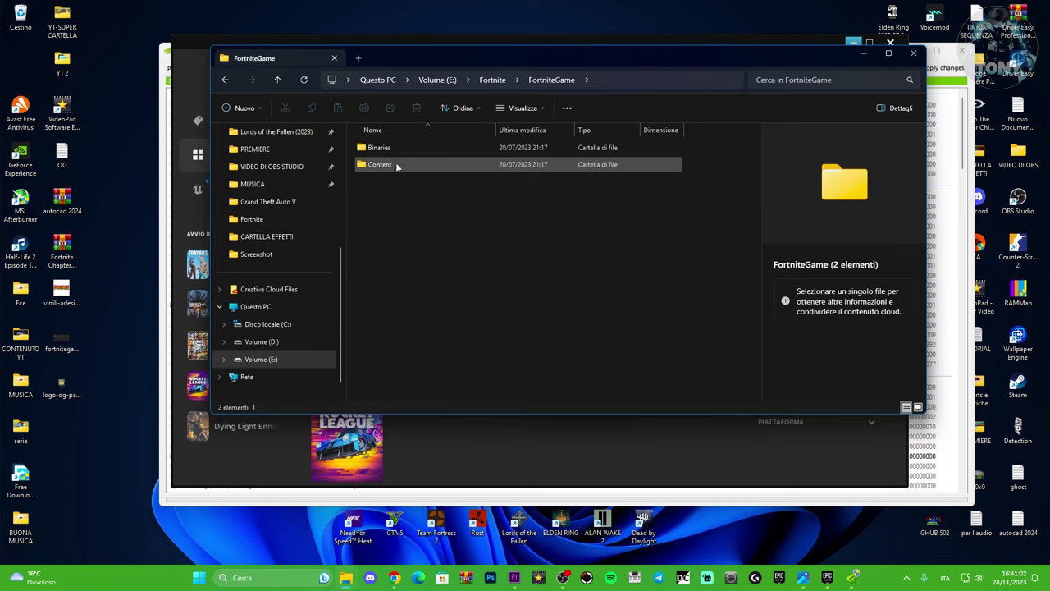
pyautogui.click(397, 148)
pyautogui.doubleClick(398, 148)
pyautogui.doubleClick(398, 167)
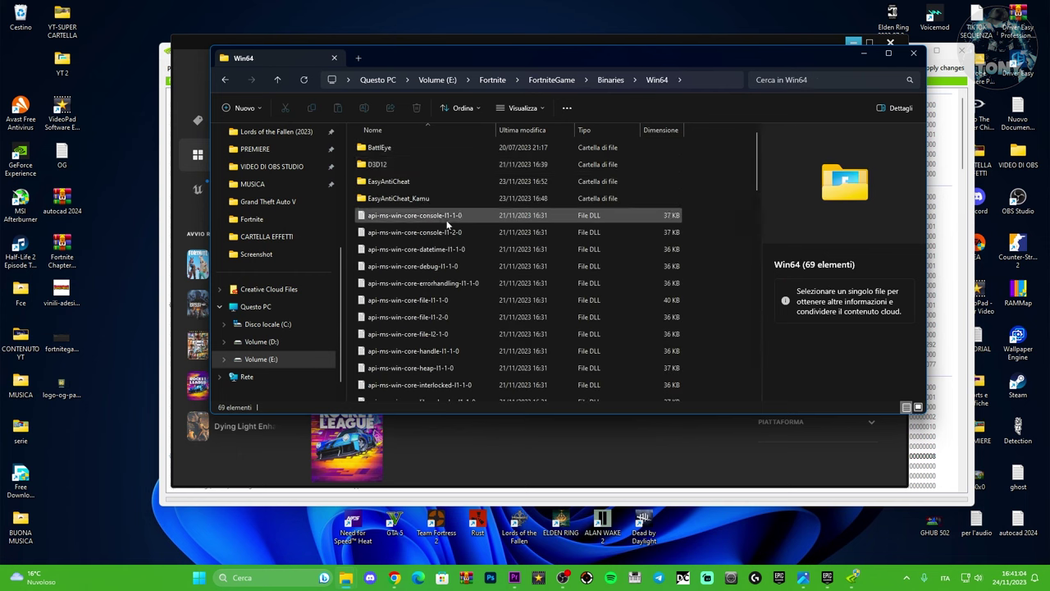
# - Locate the FortniteClient-Win64-Shipping_EAC_EOS application in the Win64 folder, then close the folder and minimize the launcher
pyautogui.scroll(-3, 476, 244)
pyautogui.scroll(-7, 477, 243)
pyautogui.scroll(2, 477, 244)
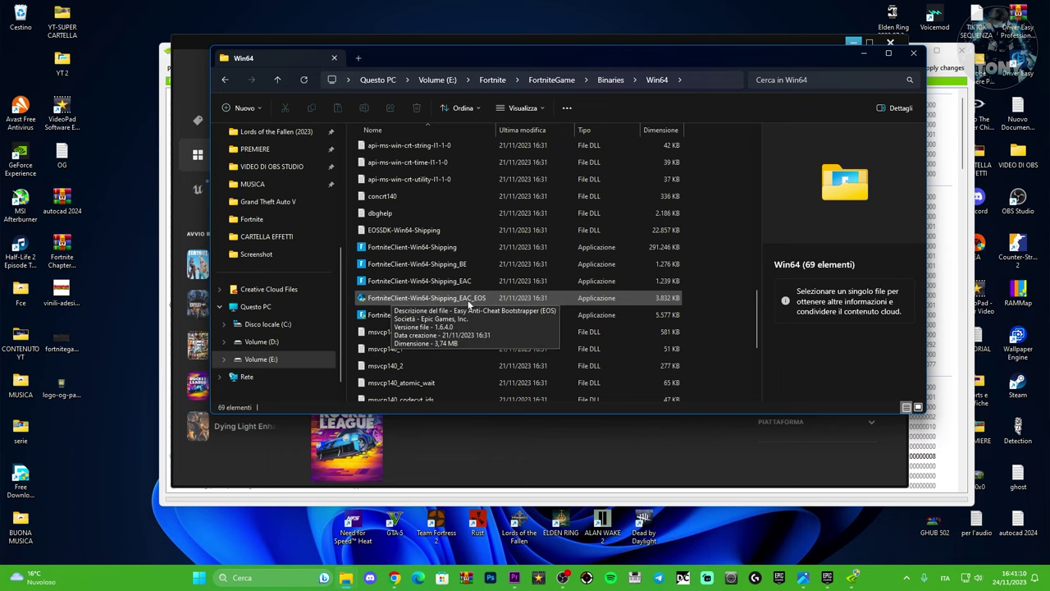
pyautogui.click(604, 300)
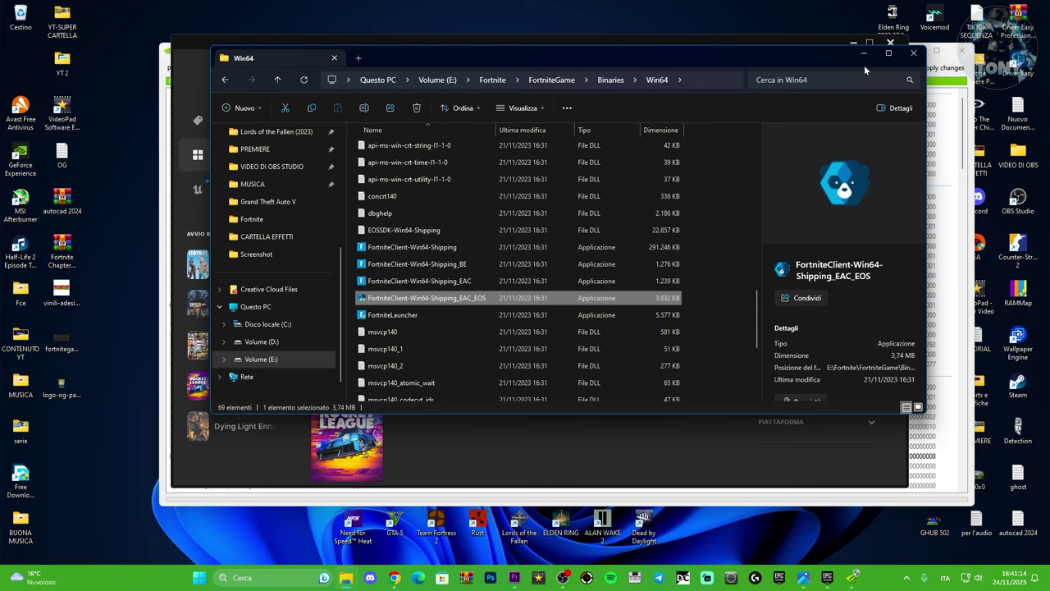
pyautogui.click(913, 53)
pyautogui.click(854, 43)
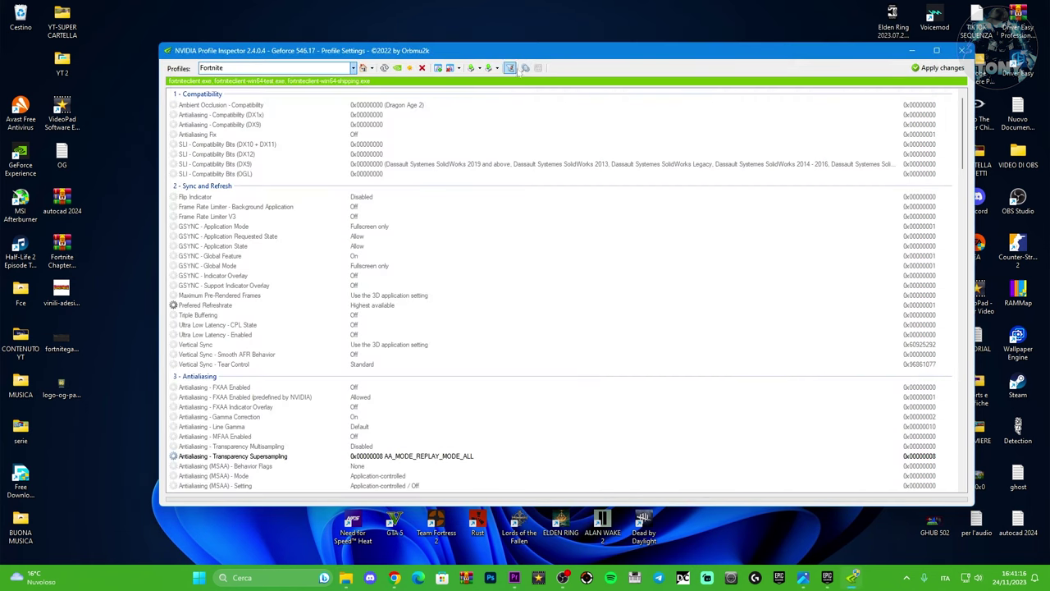
# - Review the options of Antialiasing - Transparency Supersampling and keep 0x00000008 AA_MODE_REPLAY_MODE_ALL
pyautogui.moveTo(566, 50); pyautogui.dragTo(537, 44)
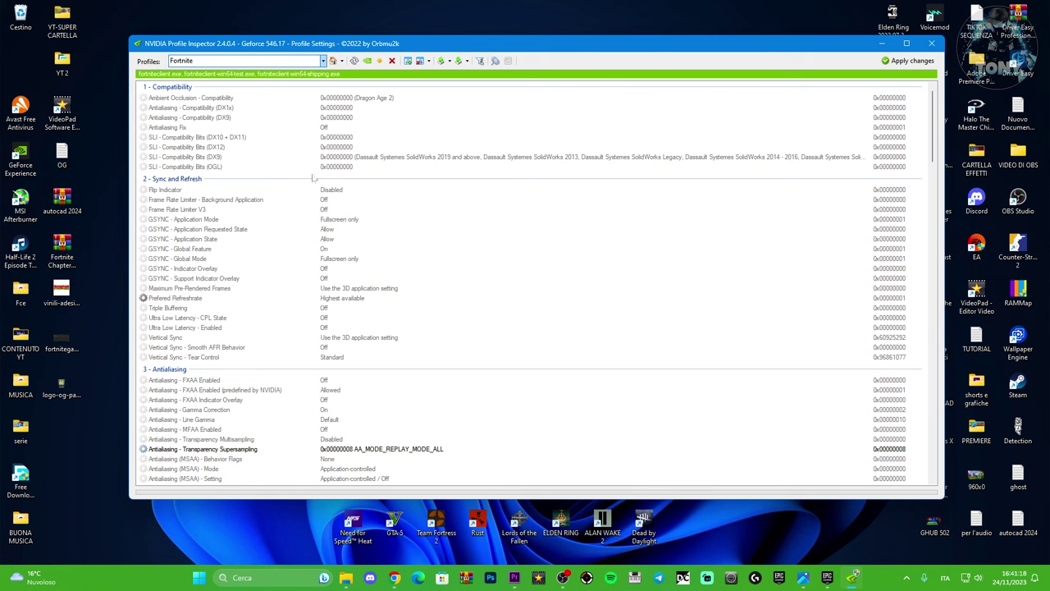
pyautogui.scroll(-6, 439, 231)
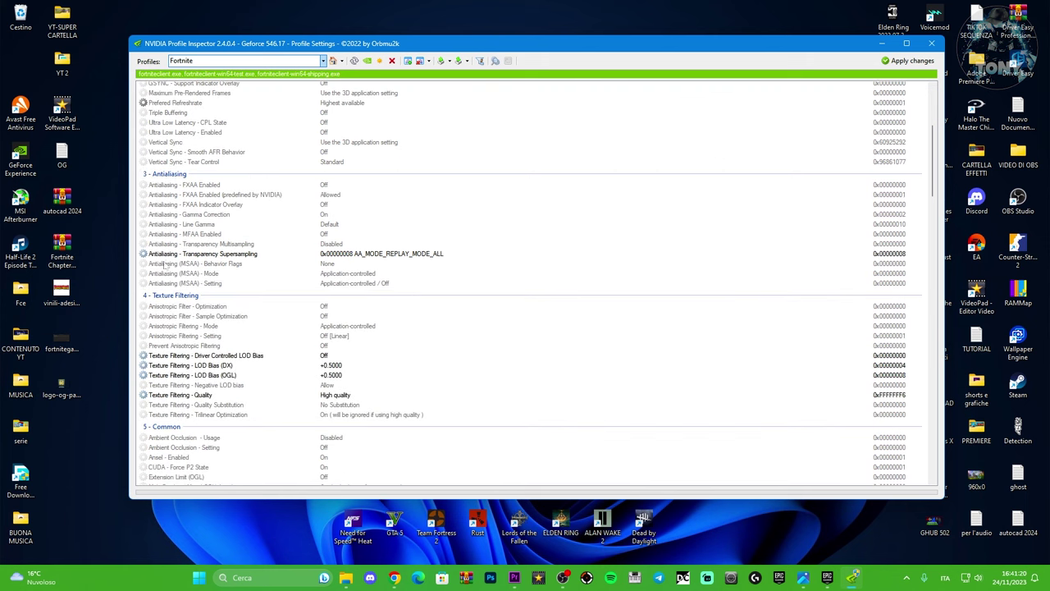
pyautogui.click(254, 256)
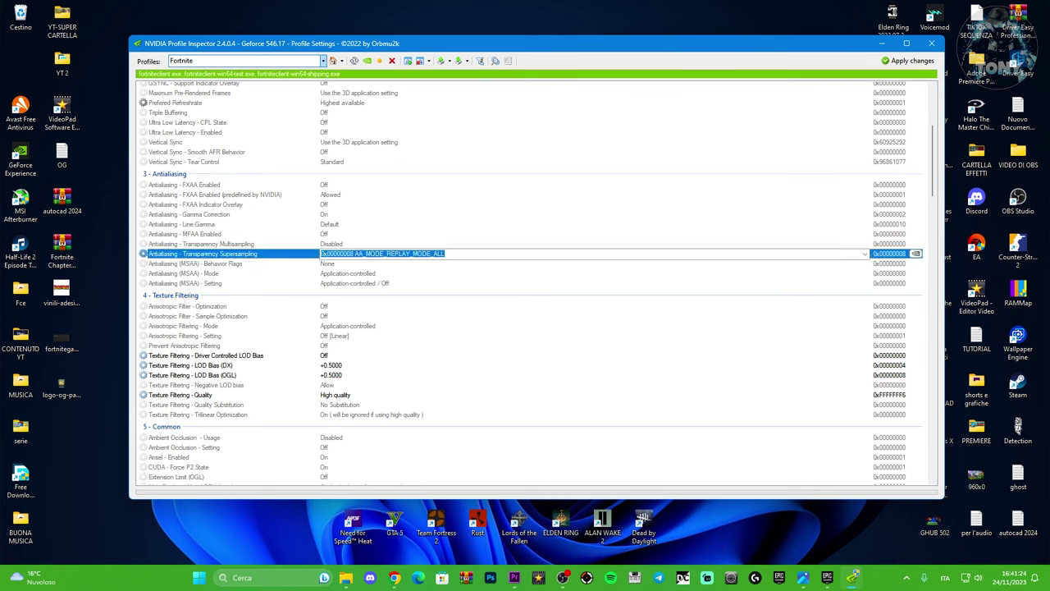
pyautogui.click(864, 254)
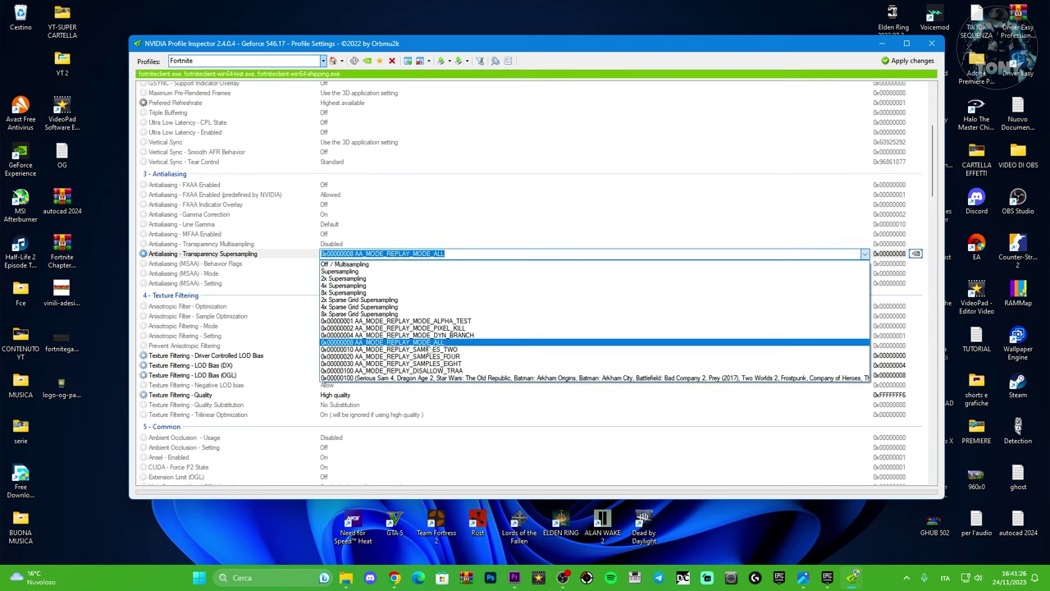
pyautogui.click(490, 253)
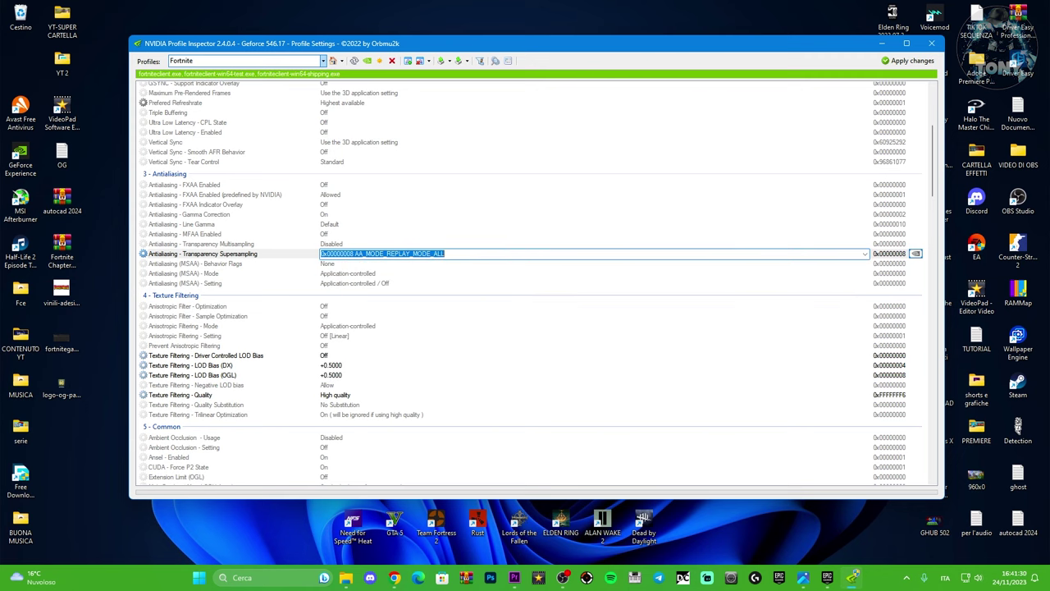
# - Check the Texture Filtering values for Driver Controlled LOD Bias, LOD Bias (DX) and LOD Bias (OGL)
pyautogui.scroll(-4, 287, 322)
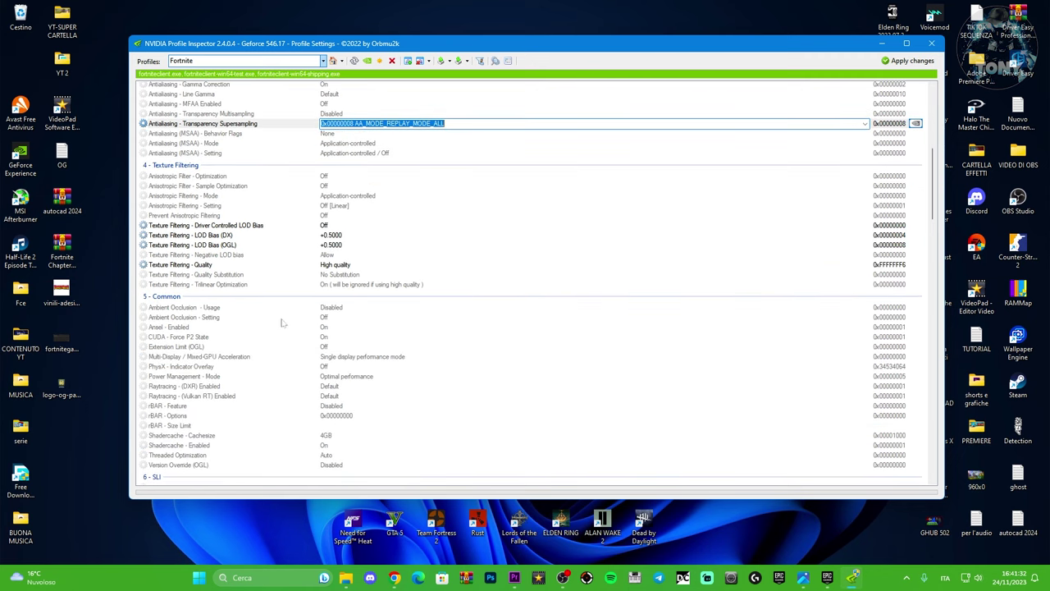
pyautogui.click(325, 226)
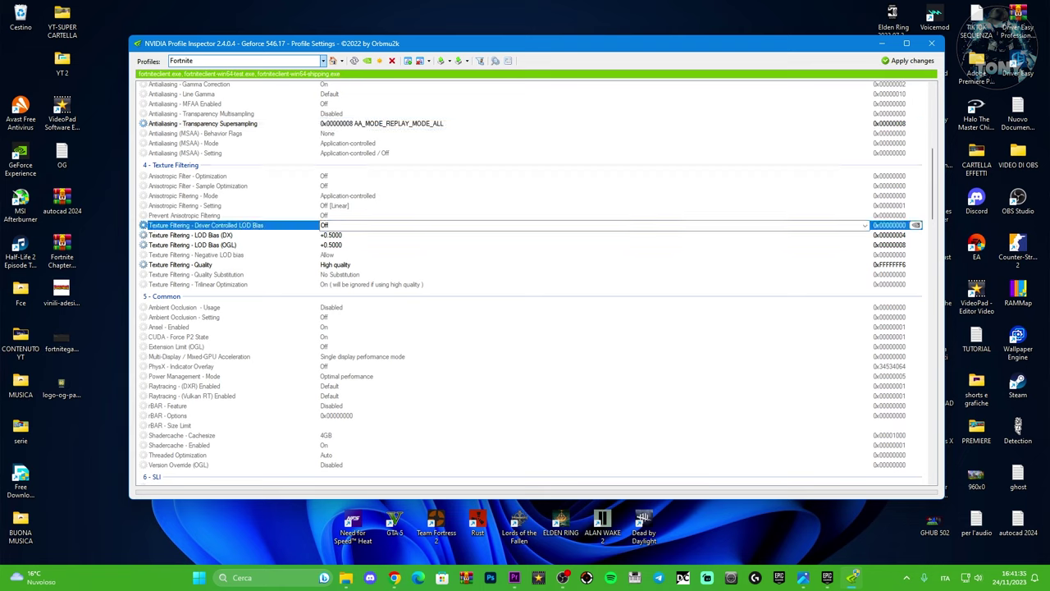
pyautogui.click(172, 235)
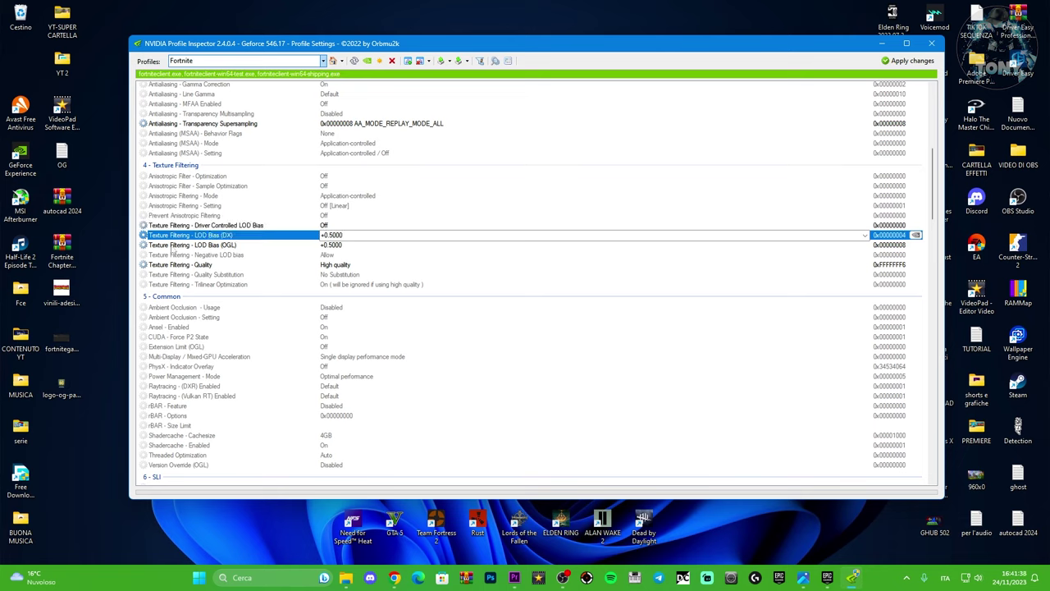
pyautogui.click(174, 245)
pyautogui.click(175, 237)
pyautogui.click(174, 246)
pyautogui.click(237, 235)
pyautogui.click(227, 246)
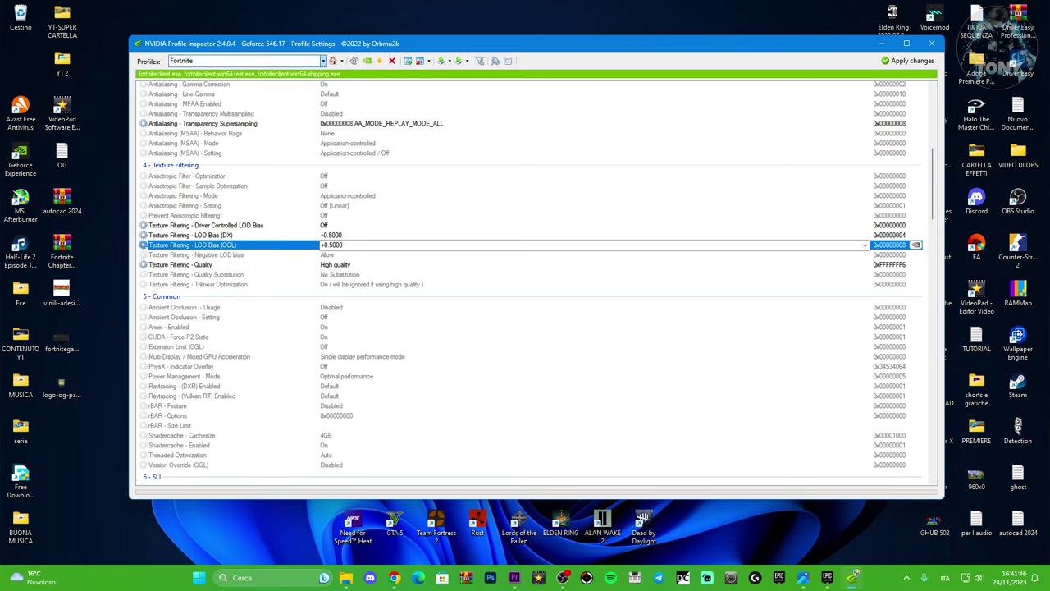
# - Review the available values for Texture Filtering - LOD Bias (OGL), keep +0.5000, and check the Texture Filtering - Quality setting
pyautogui.click(865, 244)
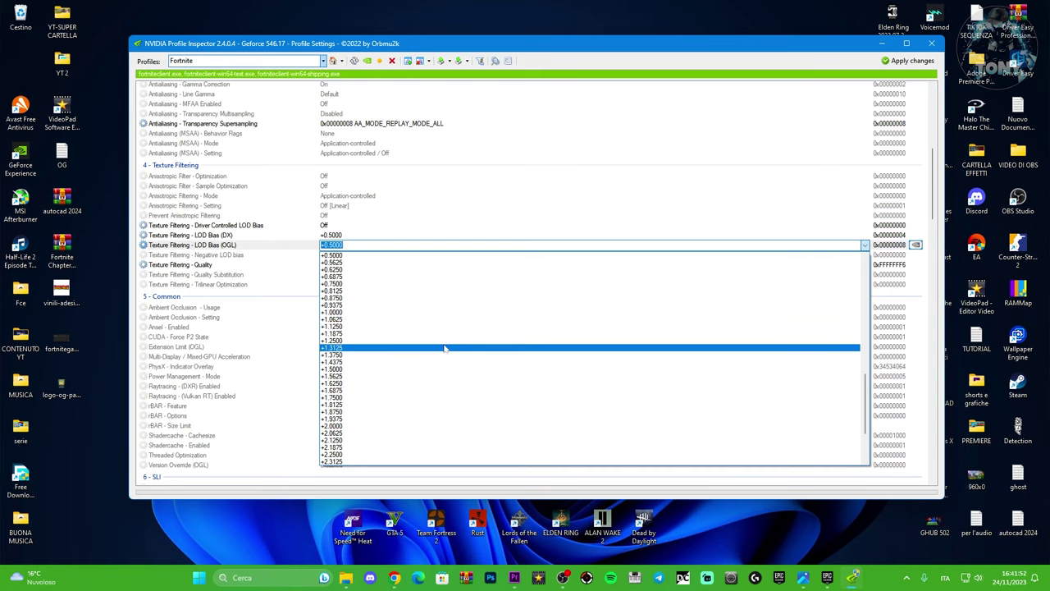
pyautogui.click(865, 245)
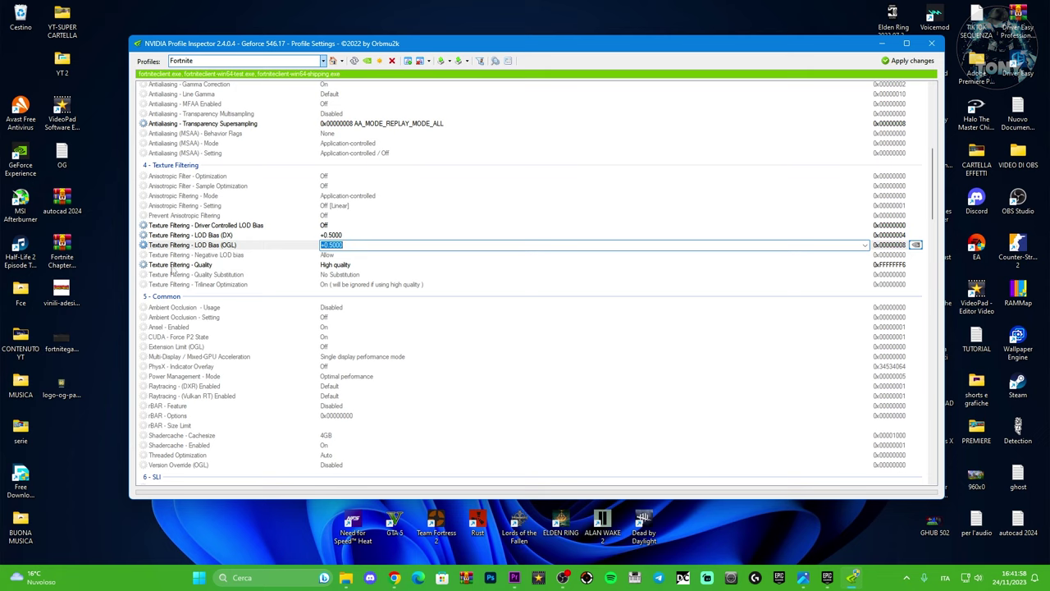
pyautogui.click(355, 268)
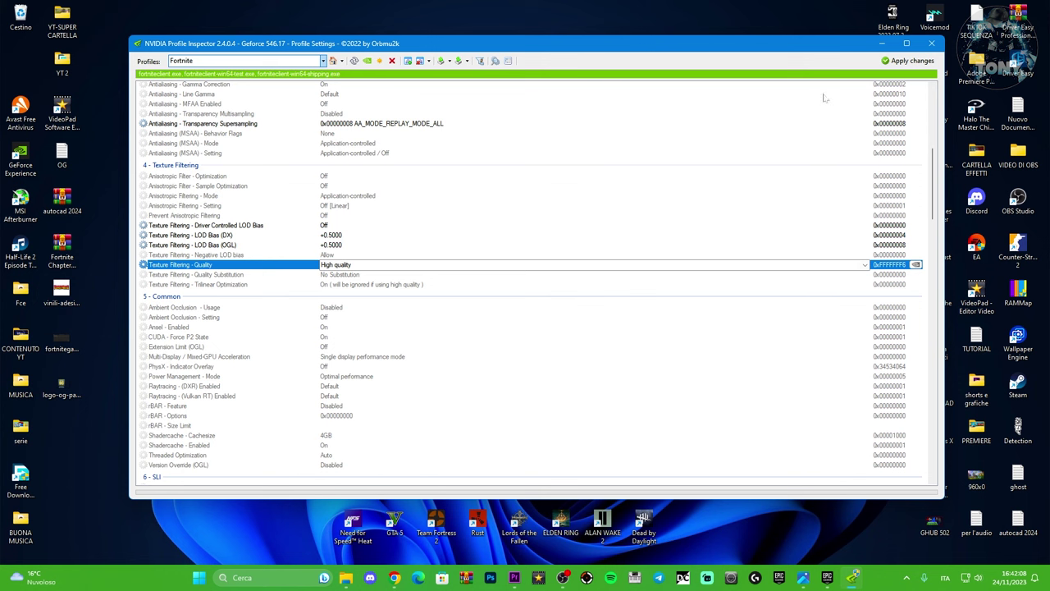
# - Apply the changes to the Fortnite profile and close NVIDIA Profile Inspector
pyautogui.click(910, 61)
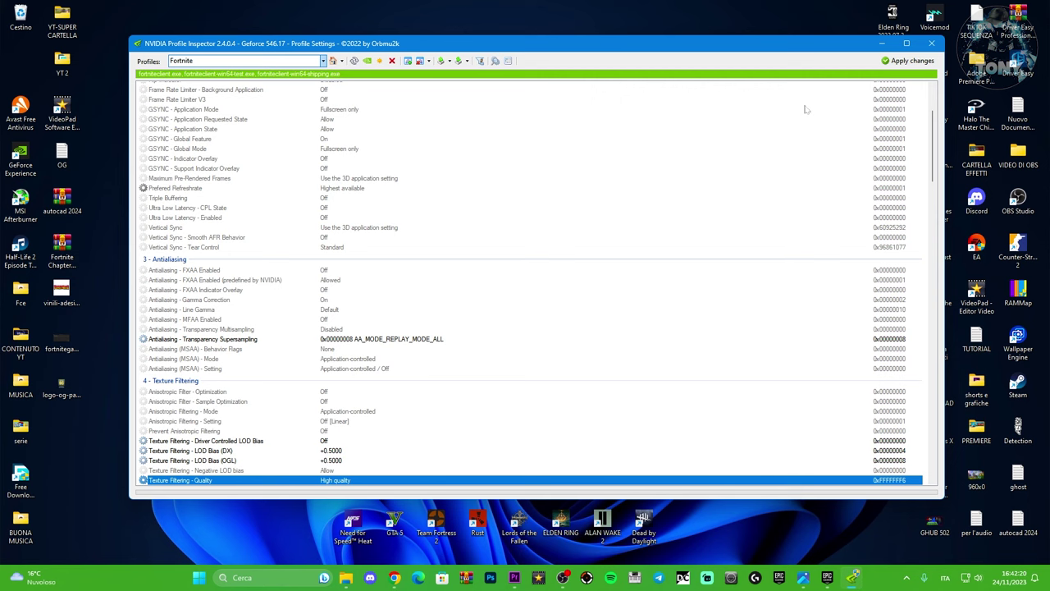
pyautogui.click(931, 43)
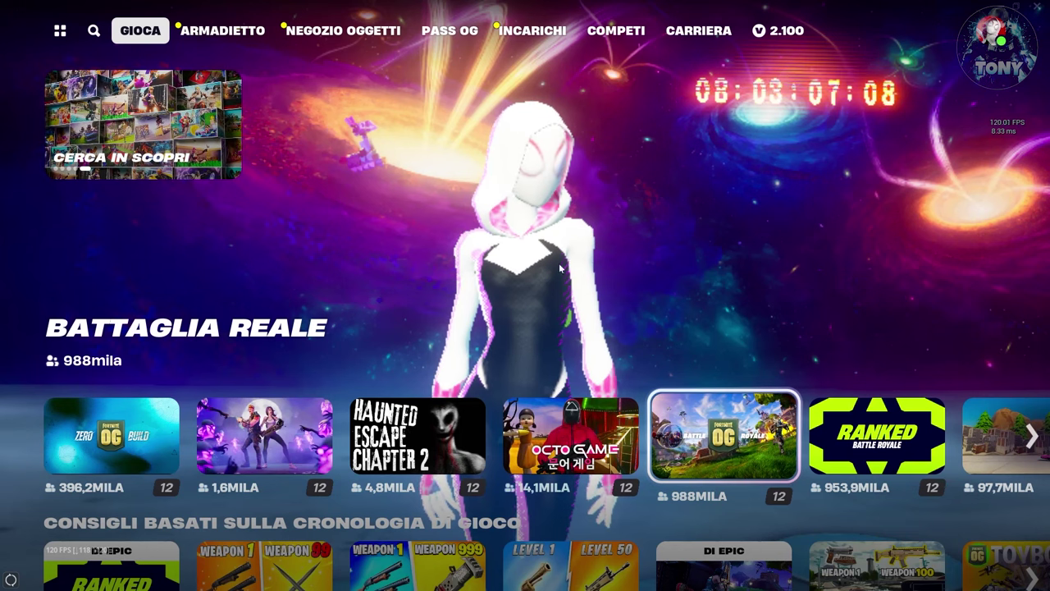
# - Switch to Fortnite and open the game's Video settings from the lobby, dismissing the Social panel
pyautogui.click(987, 49)
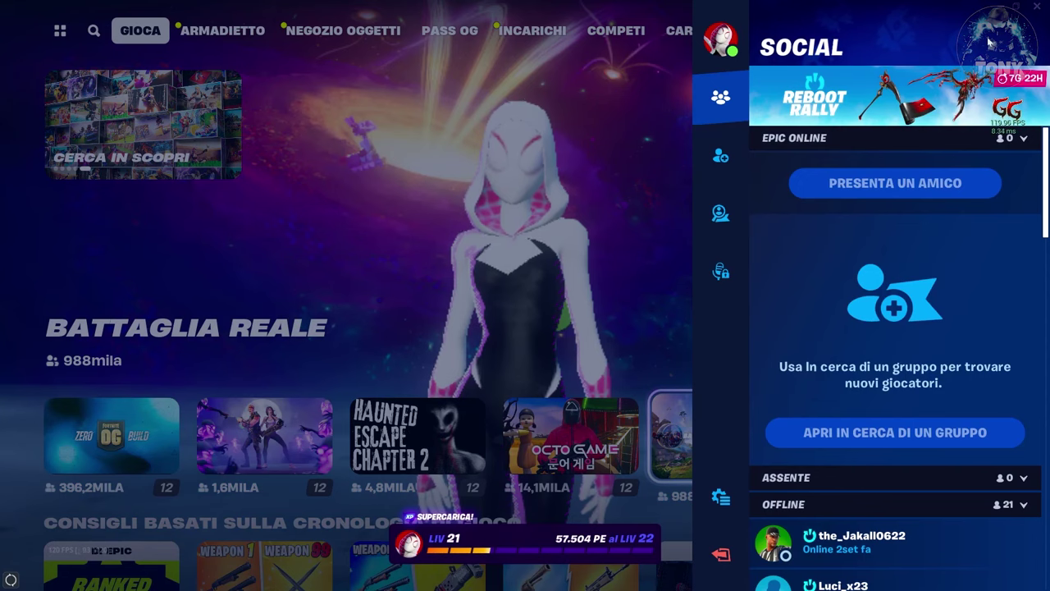
pyautogui.press('Escape')
pyautogui.click(798, 98)
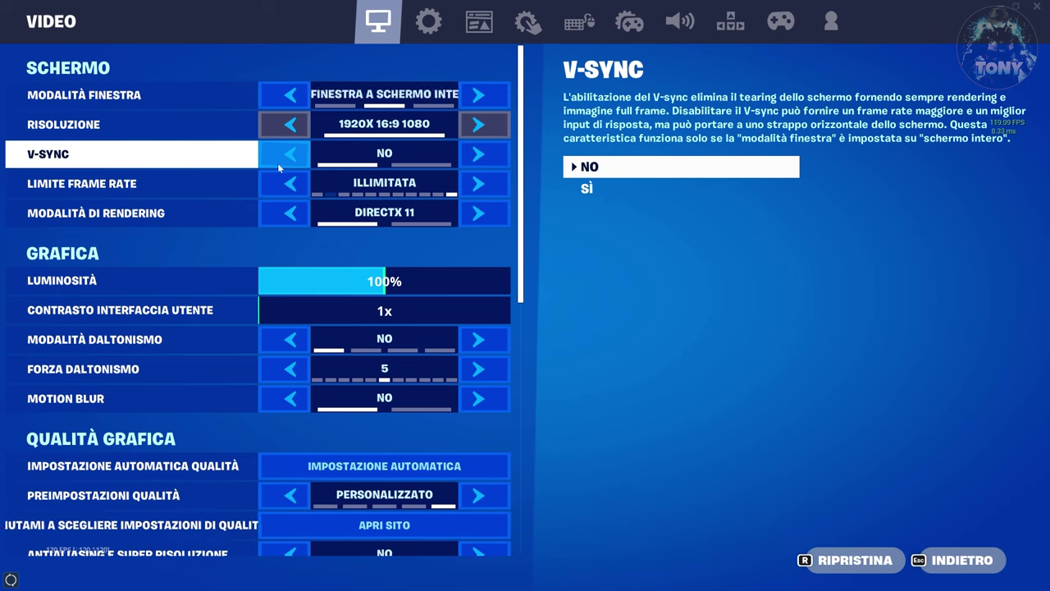
# - Set the window mode (Modalità finestra) to Schermo intero
pyautogui.click(479, 95)
pyautogui.click(291, 94)
pyautogui.click(291, 95)
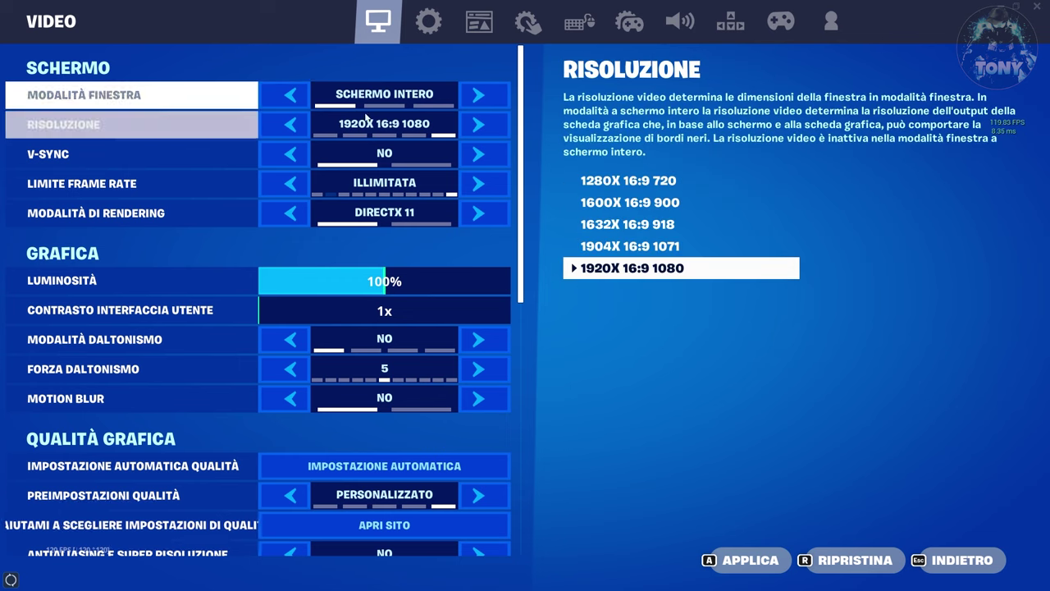
# - Try lowering the resolution (Risoluzione) to 1280X 16:9 720, and return it to 1920X 16:9 1080
pyautogui.click(290, 125)
pyautogui.click(290, 126)
pyautogui.click(289, 125)
pyautogui.click(289, 126)
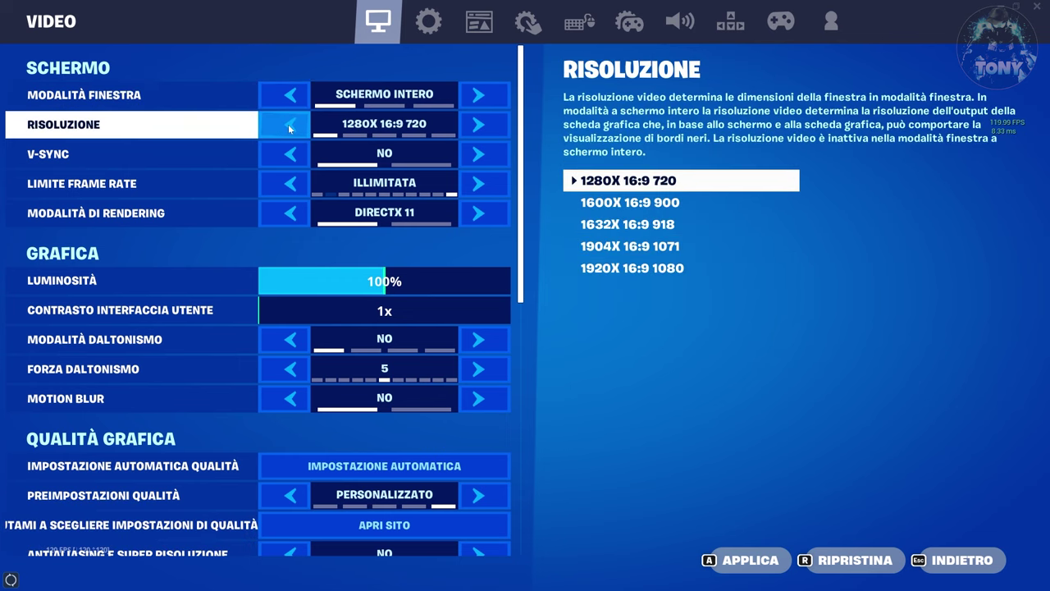
pyautogui.scroll(-2, 238, 328)
pyautogui.scroll(2, 229, 330)
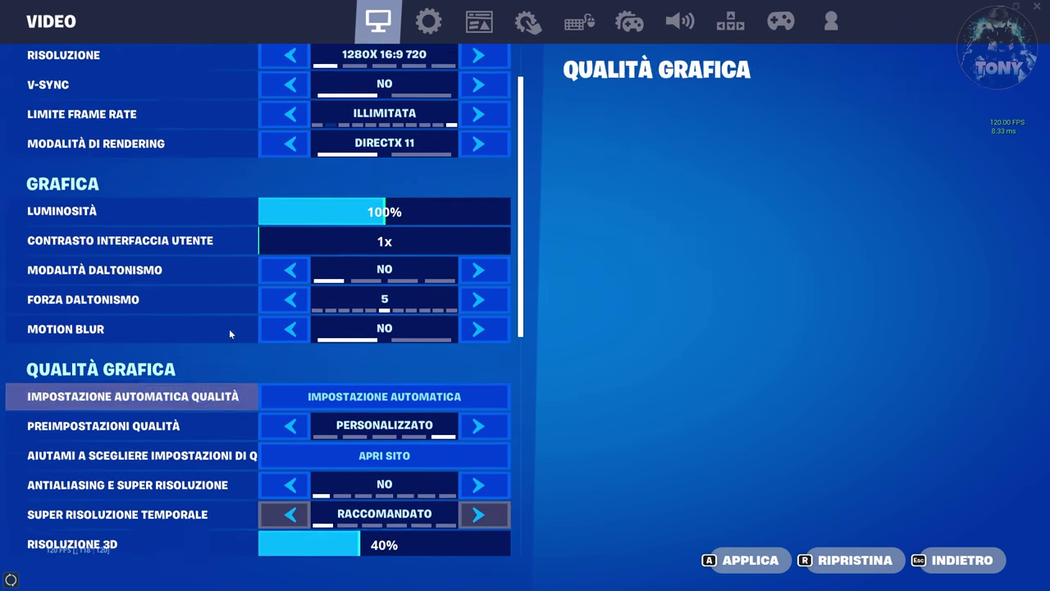
pyautogui.click(484, 124)
pyautogui.click(488, 125)
pyautogui.click(488, 124)
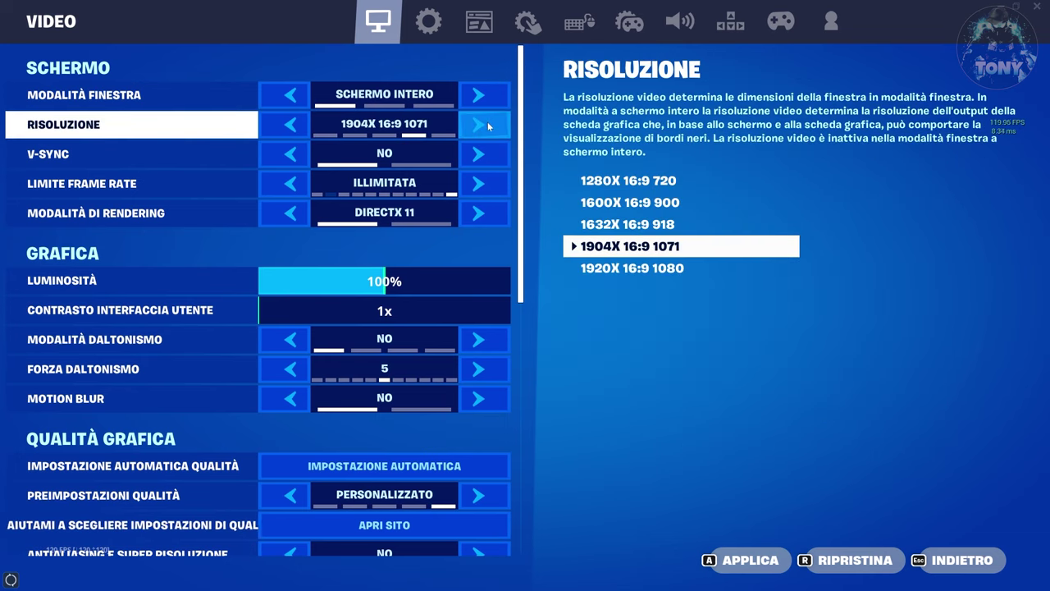
pyautogui.click(488, 125)
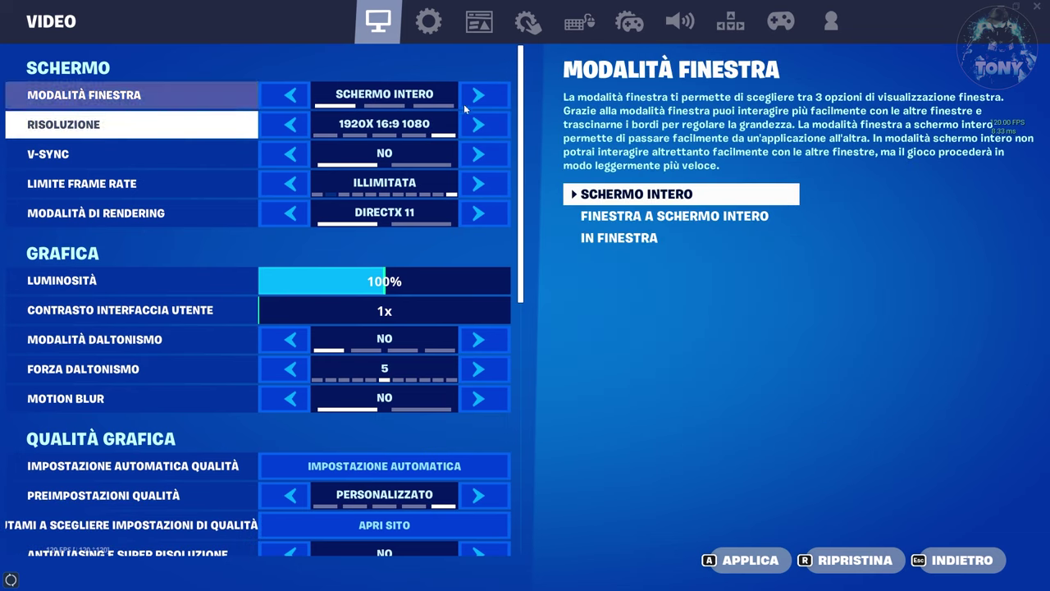